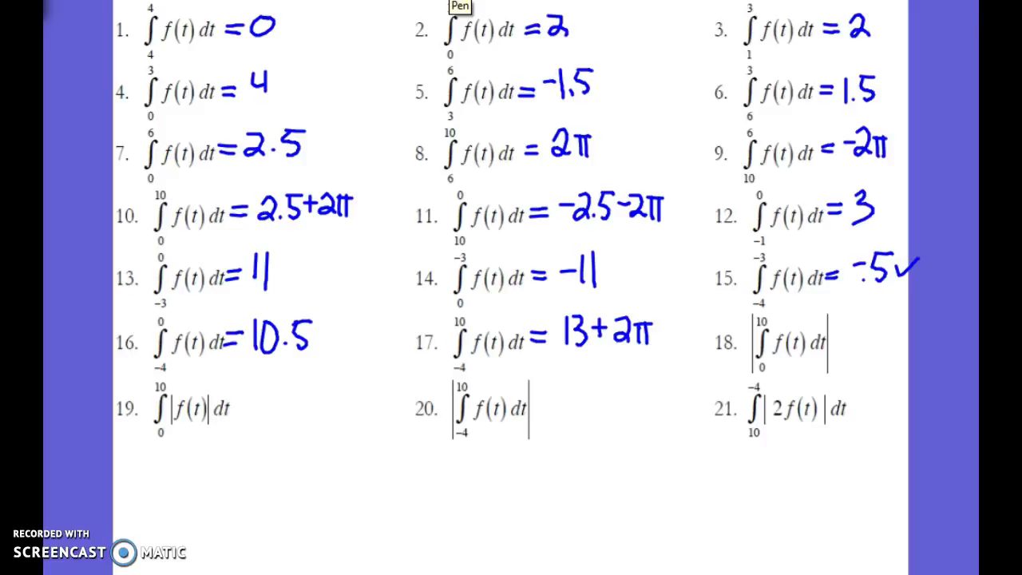
# In blue, tick problem 10, write =2.5+2π beside problem 18, and shade the far-left and middle below-axis regions
pyautogui.moveTo(118, 211)
pyautogui.mouseDown()
pyautogui.moveTo(124, 218)
pyautogui.moveTo(143, 200)
pyautogui.mouseUp()
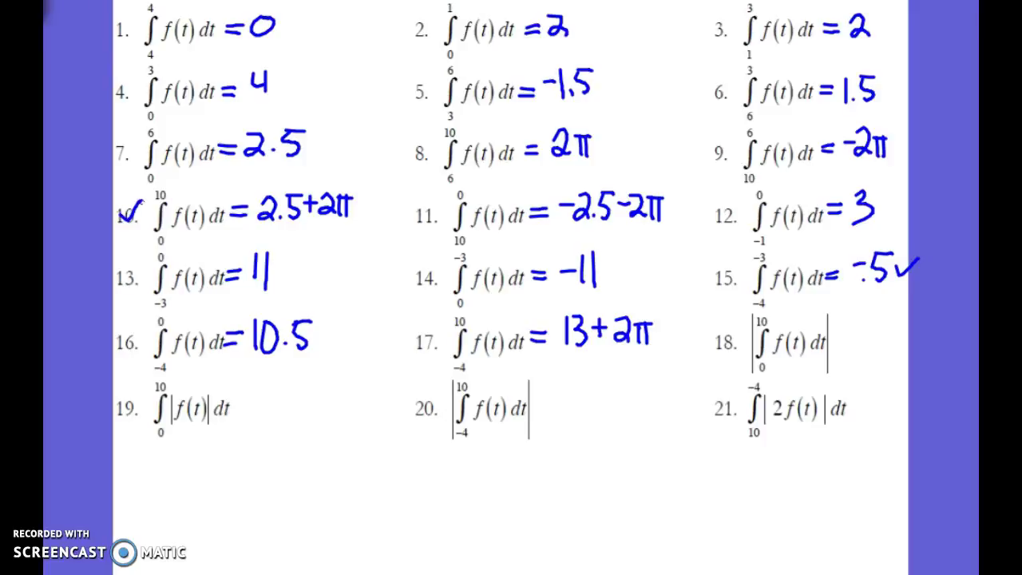
pyautogui.moveTo(835, 335); pyautogui.dragTo(884, 350)
pyautogui.click(879, 348)
pyautogui.moveTo(885, 322)
pyautogui.mouseDown()
pyautogui.moveTo(909, 345)
pyautogui.moveTo(920, 335)
pyautogui.moveTo(941, 348)
pyautogui.moveTo(961, 320)
pyautogui.moveTo(955, 345)
pyautogui.mouseUp()
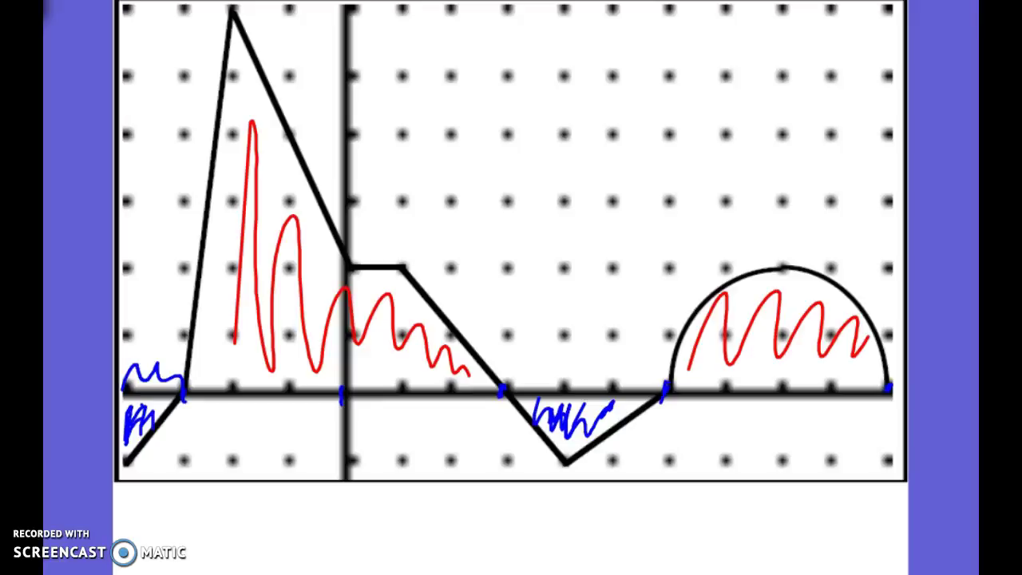
pyautogui.moveTo(128, 407)
pyautogui.mouseDown()
pyautogui.moveTo(138, 421)
pyautogui.moveTo(164, 412)
pyautogui.mouseUp()
pyautogui.moveTo(533, 407)
pyautogui.mouseDown()
pyautogui.moveTo(548, 424)
pyautogui.moveTo(623, 409)
pyautogui.mouseUp()
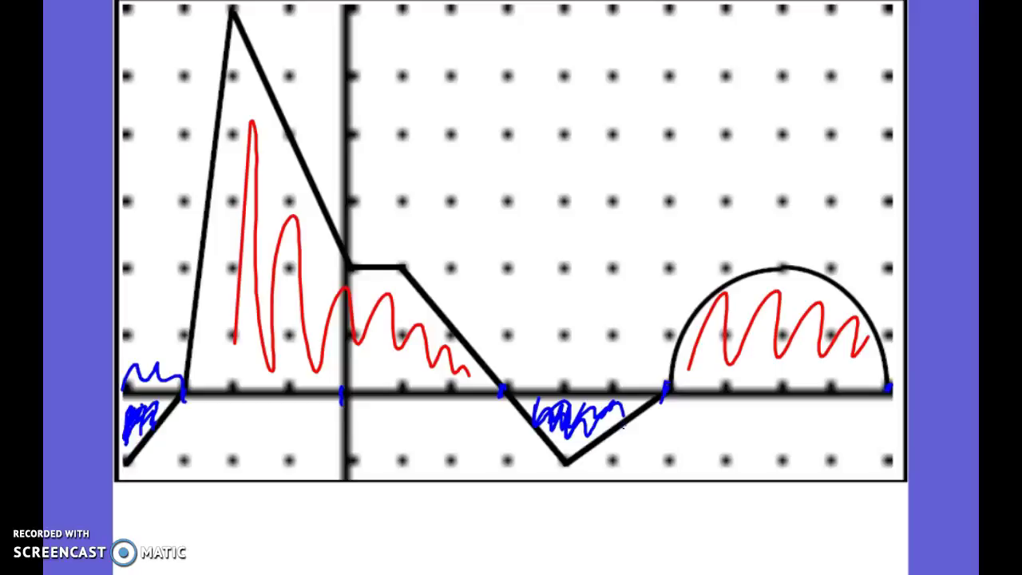
# Draw two blue vertical boundary marks on the graph and return to the worksheet page
pyautogui.moveTo(121, 381); pyautogui.dragTo(121, 427)
pyautogui.moveTo(176, 378); pyautogui.dragTo(176, 425)
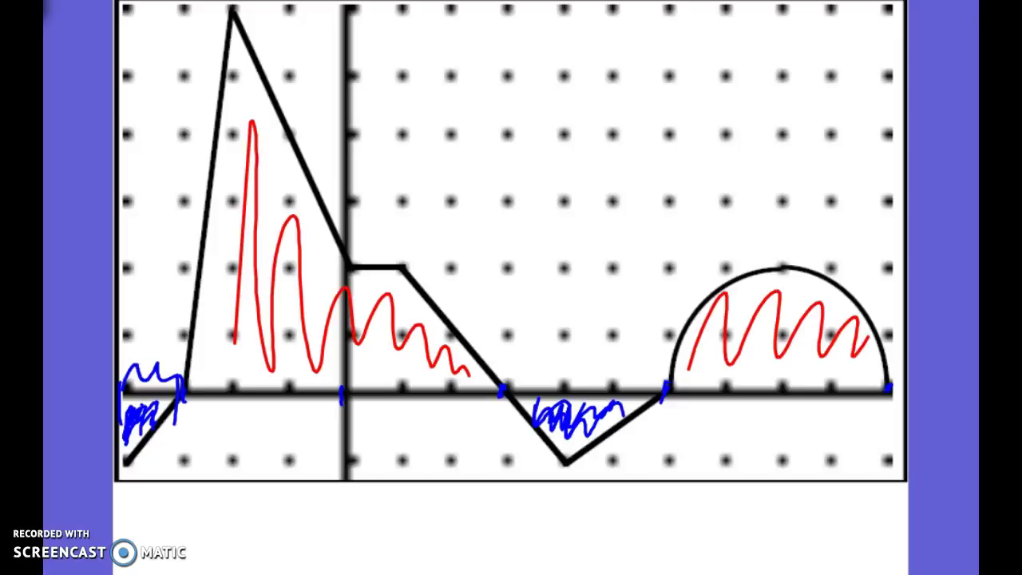
pyautogui.press('pageup')
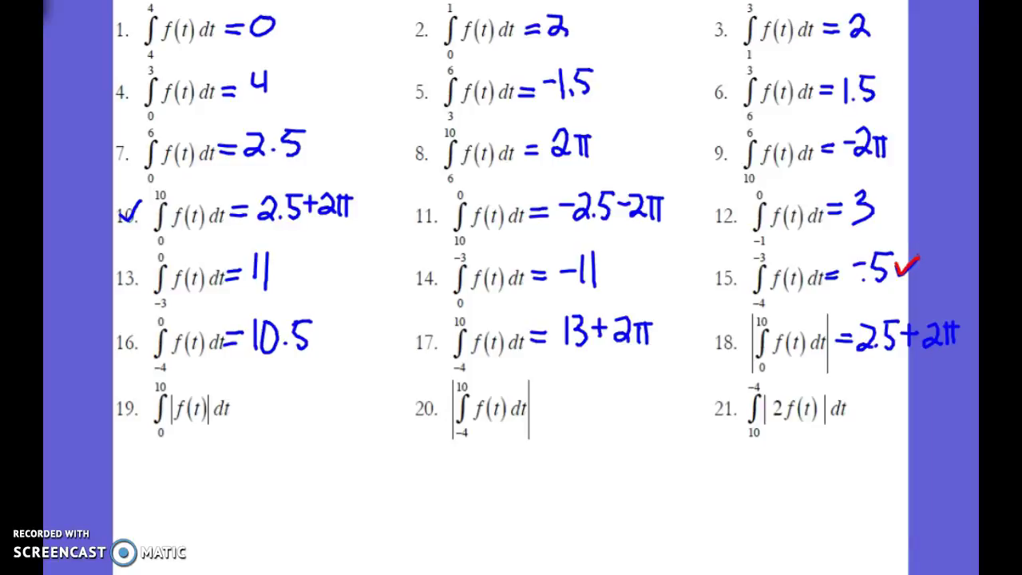
# Begin problem 19's red working with .5, and mark the left triangle and an axis boundary on the graph
pyautogui.moveTo(241, 391)
pyautogui.mouseDown()
pyautogui.moveTo(238, 421)
pyautogui.moveTo(259, 389)
pyautogui.mouseUp()
pyautogui.click(226, 424)
pyautogui.moveTo(268, 393)
pyautogui.mouseDown()
pyautogui.moveTo(269, 419)
pyautogui.moveTo(277, 405)
pyautogui.mouseUp()
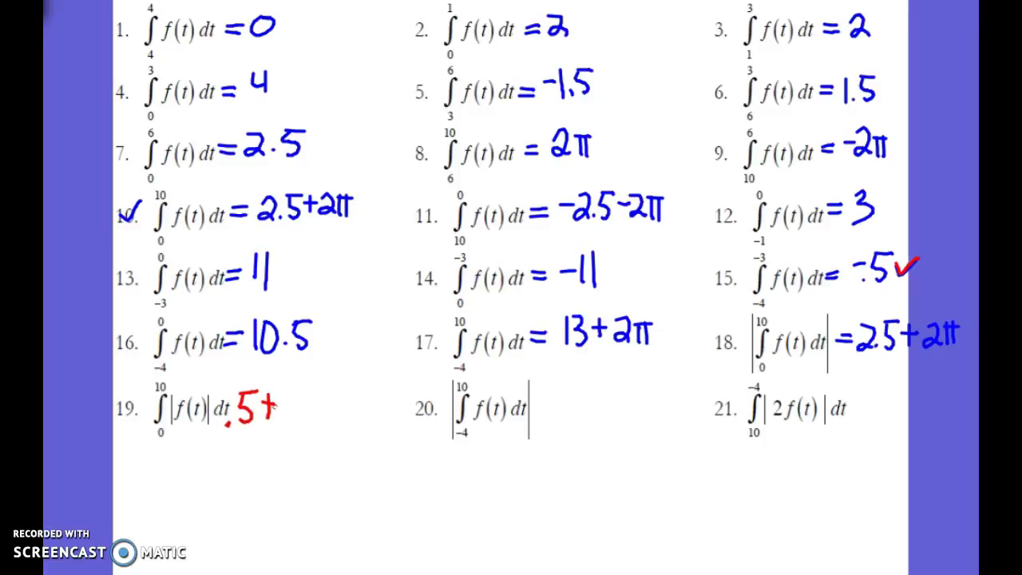
pyautogui.scroll(10, 511, 240)
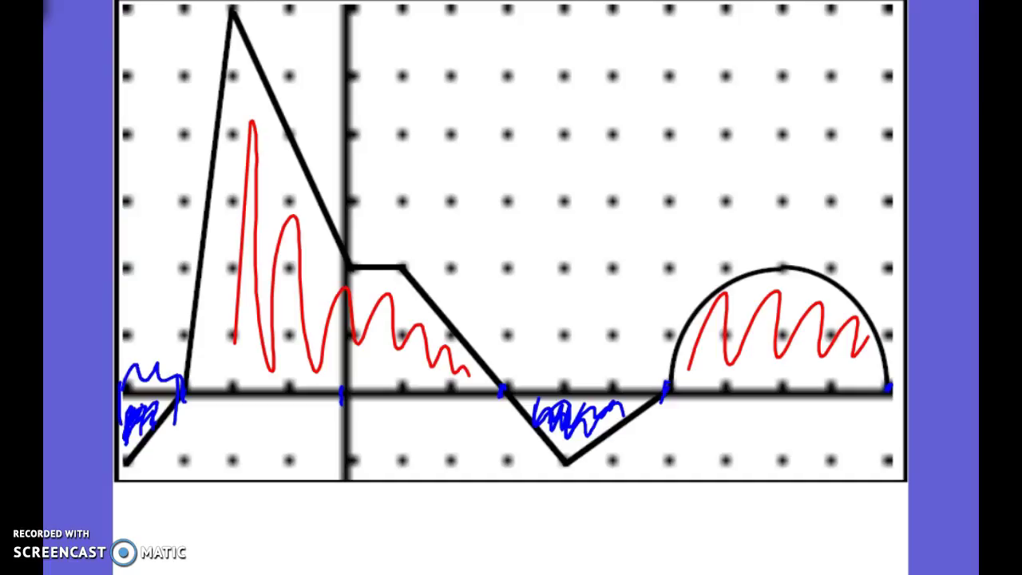
pyautogui.moveTo(182, 392); pyautogui.dragTo(200, 413)
pyautogui.moveTo(342, 381); pyautogui.dragTo(340, 428)
pyautogui.scroll(-10, 511, 240)
# Tick problems 13 and 4 and add 11 and +4 to problem 19's sum, undoing a stray mark
pyautogui.moveTo(280, 267)
pyautogui.mouseDown()
pyautogui.moveTo(281, 279)
pyautogui.moveTo(304, 250)
pyautogui.mouseUp()
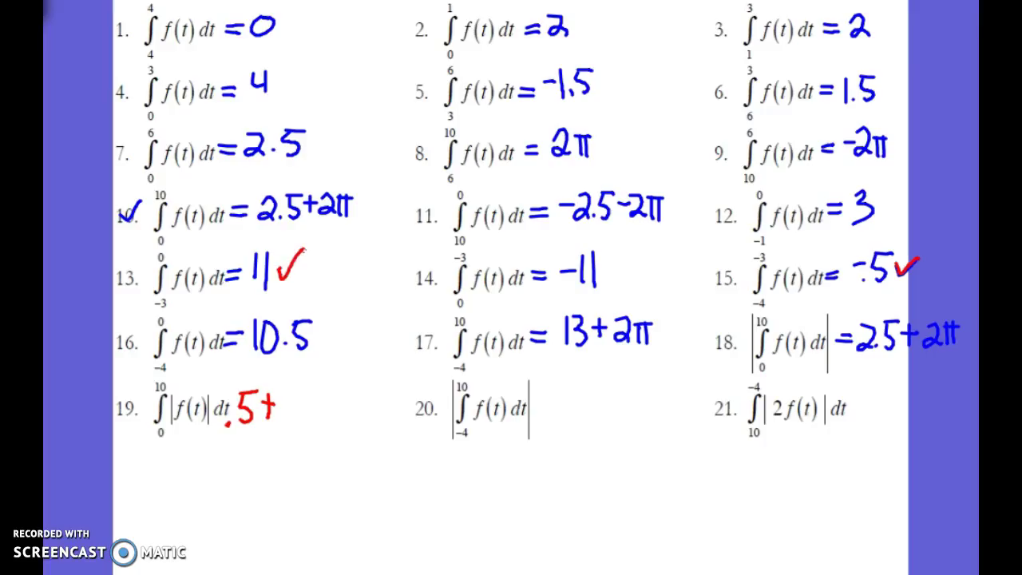
pyautogui.moveTo(280, 388); pyautogui.dragTo(279, 422)
pyautogui.moveTo(289, 388); pyautogui.dragTo(290, 425)
pyautogui.moveTo(272, 77); pyautogui.dragTo(301, 65)
pyautogui.moveTo(322, 327); pyautogui.dragTo(323, 345)
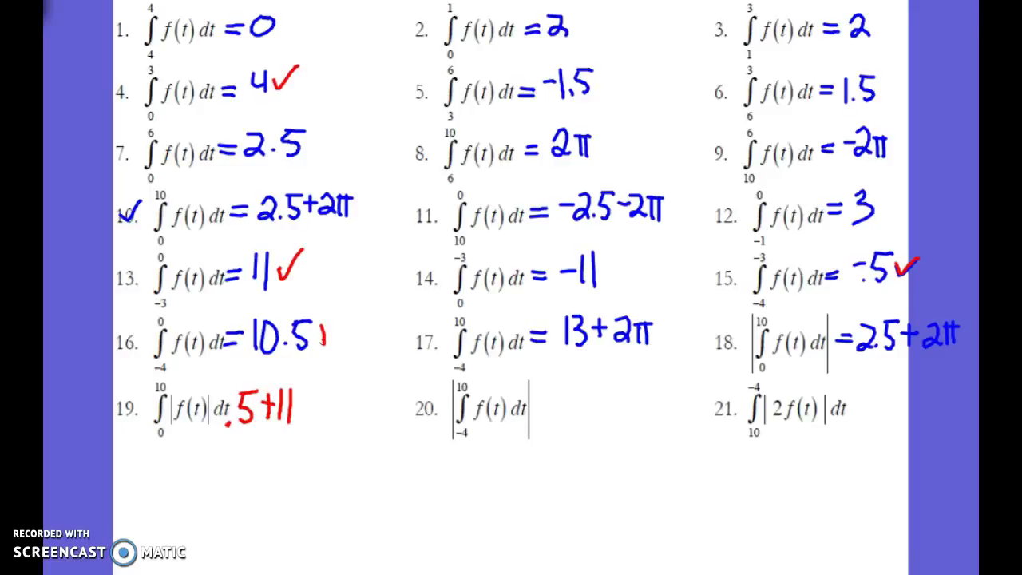
pyautogui.hotkey('ctrl', 'z')
pyautogui.moveTo(308, 394)
pyautogui.mouseDown()
pyautogui.moveTo(308, 419)
pyautogui.moveTo(320, 406)
pyautogui.mouseUp()
pyautogui.moveTo(323, 391); pyautogui.dragTo(332, 425)
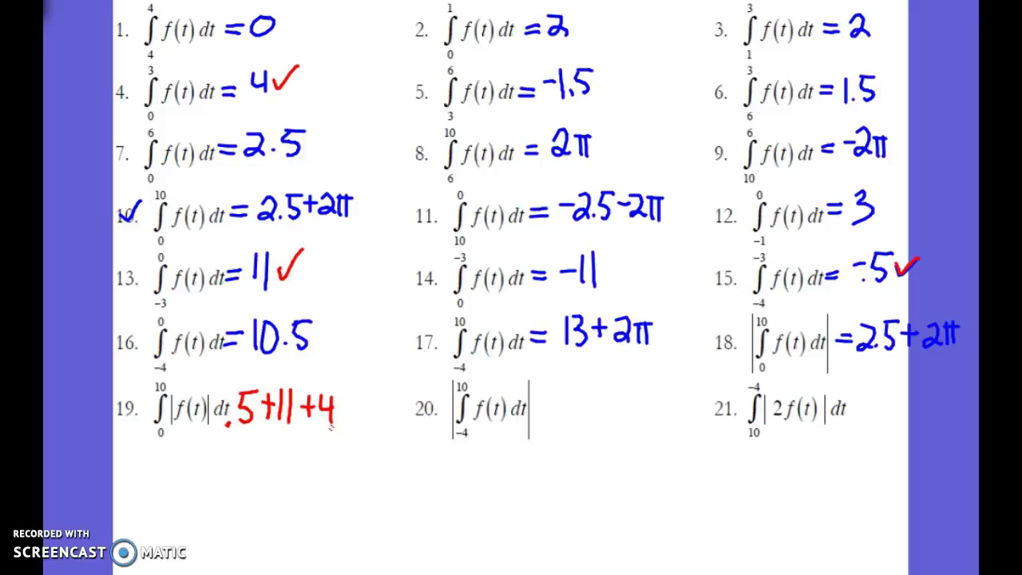
# Tick problems 5 and 8, and add +1.5 to problem 19's sum, undoing a mistaken tick on 9
pyautogui.moveTo(605, 71); pyautogui.dragTo(631, 66)
pyautogui.moveTo(344, 388); pyautogui.dragTo(344, 416)
pyautogui.moveTo(335, 407)
pyautogui.mouseDown()
pyautogui.moveTo(368, 412)
pyautogui.moveTo(380, 399)
pyautogui.moveTo(375, 410)
pyautogui.moveTo(382, 380)
pyautogui.mouseUp()
pyautogui.click(364, 412)
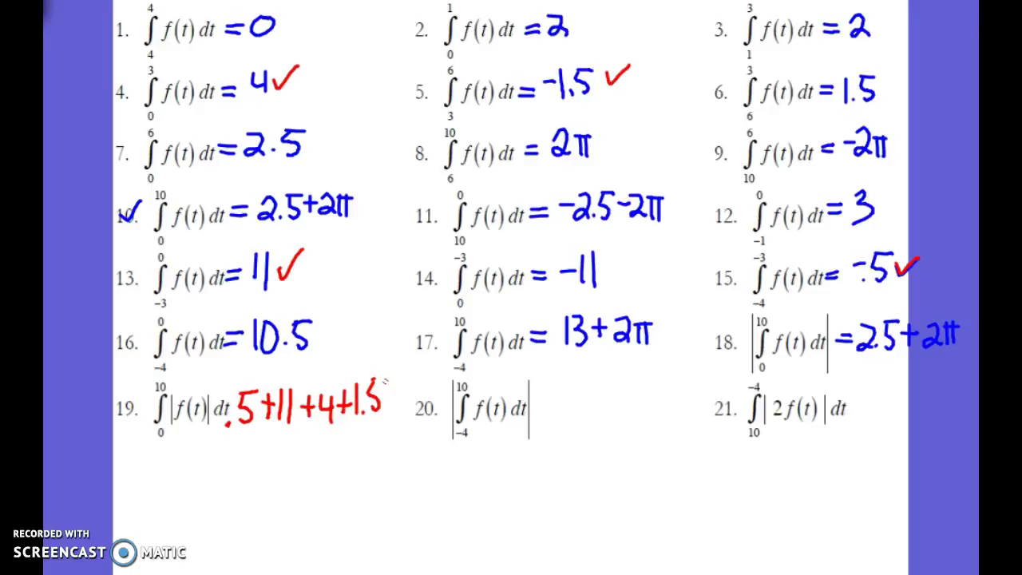
pyautogui.moveTo(732, 150); pyautogui.dragTo(750, 142)
pyautogui.moveTo(733, 136); pyautogui.dragTo(751, 144)
pyautogui.hotkey('ctrl', 'z')
pyautogui.hotkey('ctrl', 'z')
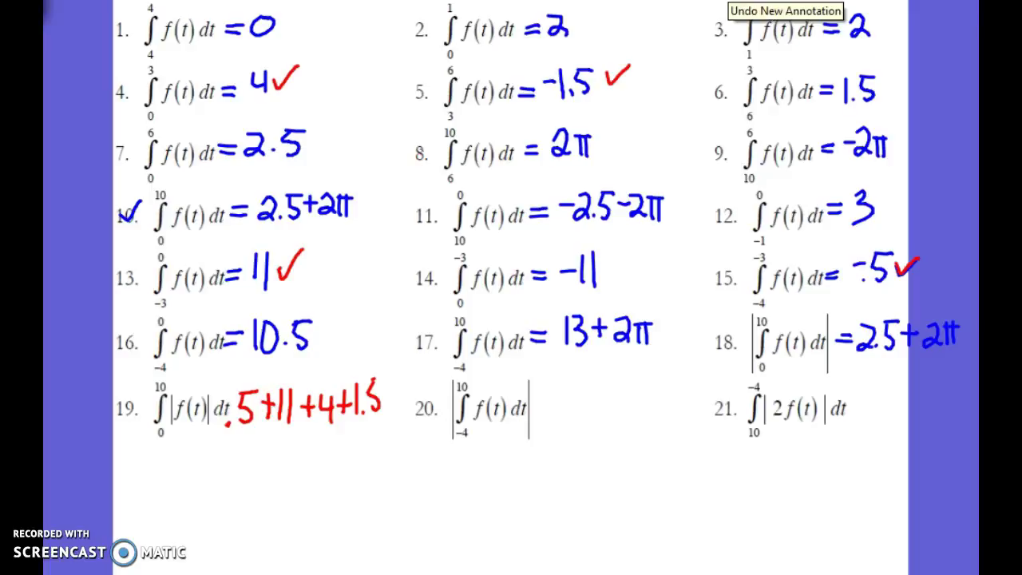
pyautogui.moveTo(418, 150); pyautogui.dragTo(440, 142)
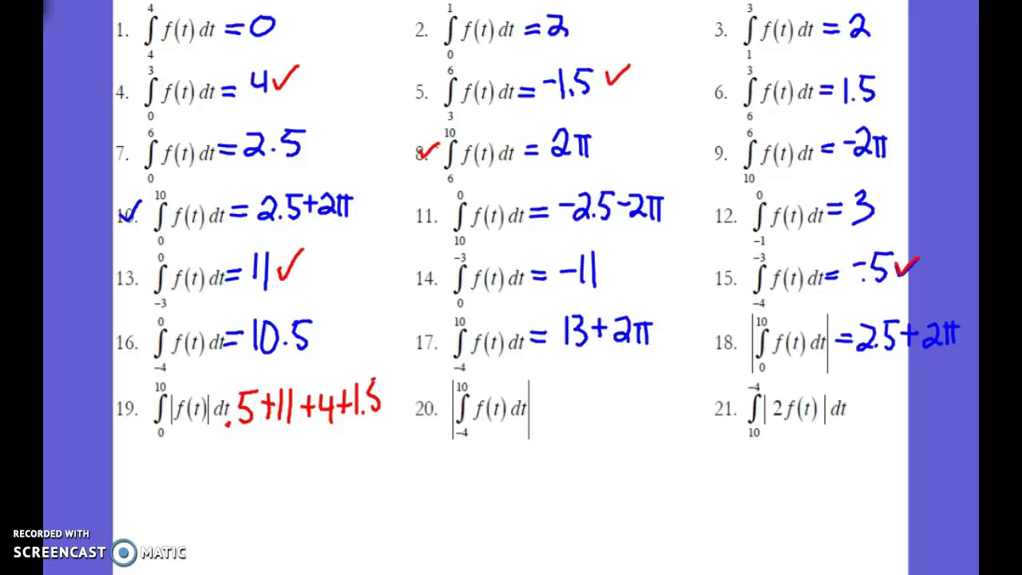
# Finish problem 19's sum with +2π written below it
pyautogui.moveTo(373, 383); pyautogui.dragTo(388, 381)
pyautogui.moveTo(278, 441)
pyautogui.mouseDown()
pyautogui.moveTo(278, 462)
pyautogui.moveTo(289, 451)
pyautogui.mouseUp()
pyautogui.moveTo(286, 444)
pyautogui.mouseDown()
pyautogui.moveTo(289, 463)
pyautogui.moveTo(304, 462)
pyautogui.moveTo(325, 439)
pyautogui.mouseUp()
pyautogui.moveTo(309, 445)
pyautogui.mouseDown()
pyautogui.moveTo(308, 464)
pyautogui.moveTo(318, 465)
pyautogui.mouseUp()
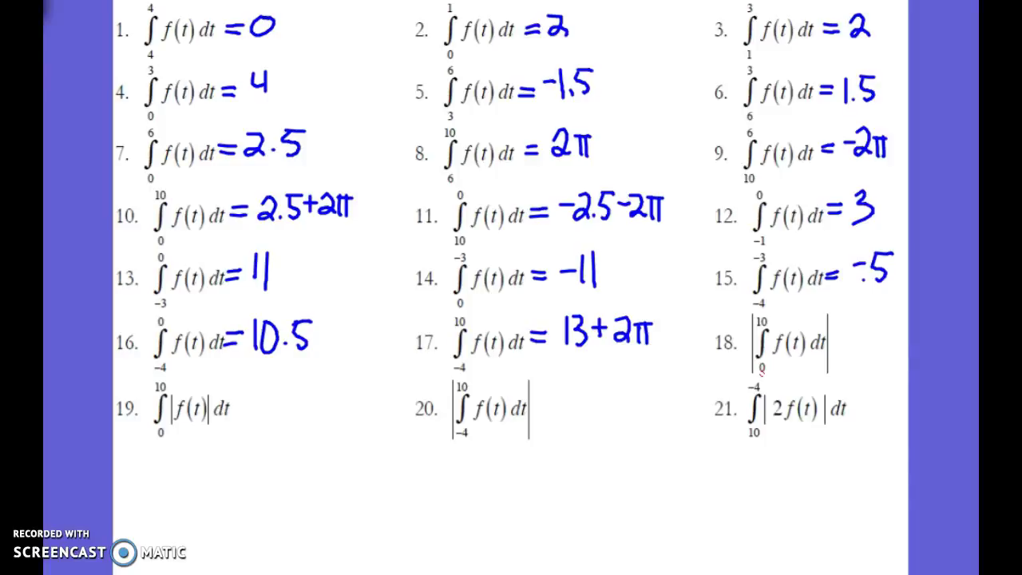
# Tick problem 10 in red and write =2.5+2π beside problem 18, then go to the graph page
pyautogui.moveTo(133, 206); pyautogui.dragTo(156, 198)
pyautogui.moveTo(831, 329)
pyautogui.mouseDown()
pyautogui.moveTo(853, 329)
pyautogui.moveTo(850, 339)
pyautogui.mouseUp()
pyautogui.moveTo(855, 322)
pyautogui.mouseDown()
pyautogui.moveTo(874, 343)
pyautogui.moveTo(897, 314)
pyautogui.moveTo(900, 336)
pyautogui.moveTo(916, 322)
pyautogui.moveTo(942, 337)
pyautogui.moveTo(963, 316)
pyautogui.moveTo(947, 338)
pyautogui.mouseUp()
pyautogui.click(879, 342)
pyautogui.moveTo(958, 310); pyautogui.dragTo(957, 332)
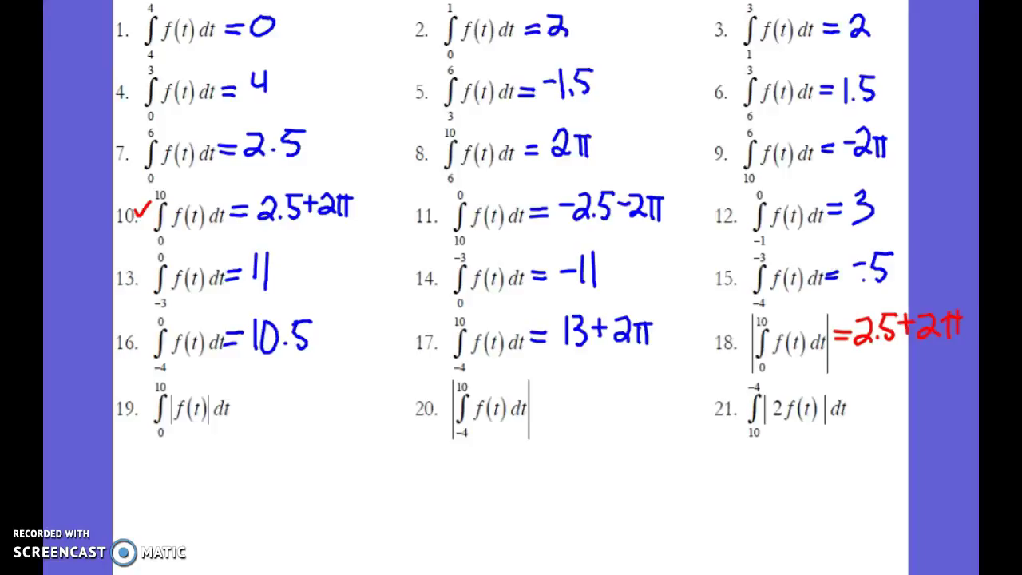
pyautogui.click(198, 3)
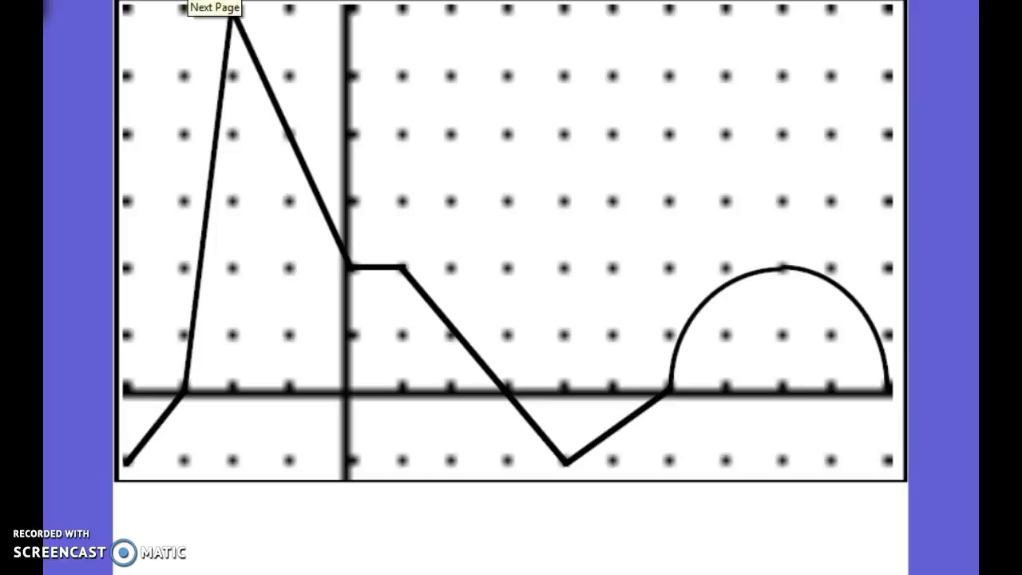
# Shade the trapezoid, lower triangle and semicircle in red, draw the triangle's two boundary lines, and return to the worksheet
pyautogui.moveTo(359, 283)
pyautogui.mouseDown()
pyautogui.moveTo(441, 327)
pyautogui.moveTo(396, 353)
pyautogui.moveTo(463, 379)
pyautogui.moveTo(414, 386)
pyautogui.mouseUp()
pyautogui.moveTo(535, 412)
pyautogui.mouseDown()
pyautogui.moveTo(599, 412)
pyautogui.moveTo(561, 431)
pyautogui.moveTo(591, 431)
pyautogui.mouseUp()
pyautogui.moveTo(692, 382)
pyautogui.mouseDown()
pyautogui.moveTo(850, 371)
pyautogui.moveTo(727, 315)
pyautogui.moveTo(781, 312)
pyautogui.moveTo(716, 330)
pyautogui.moveTo(827, 344)
pyautogui.moveTo(813, 332)
pyautogui.moveTo(758, 368)
pyautogui.mouseUp()
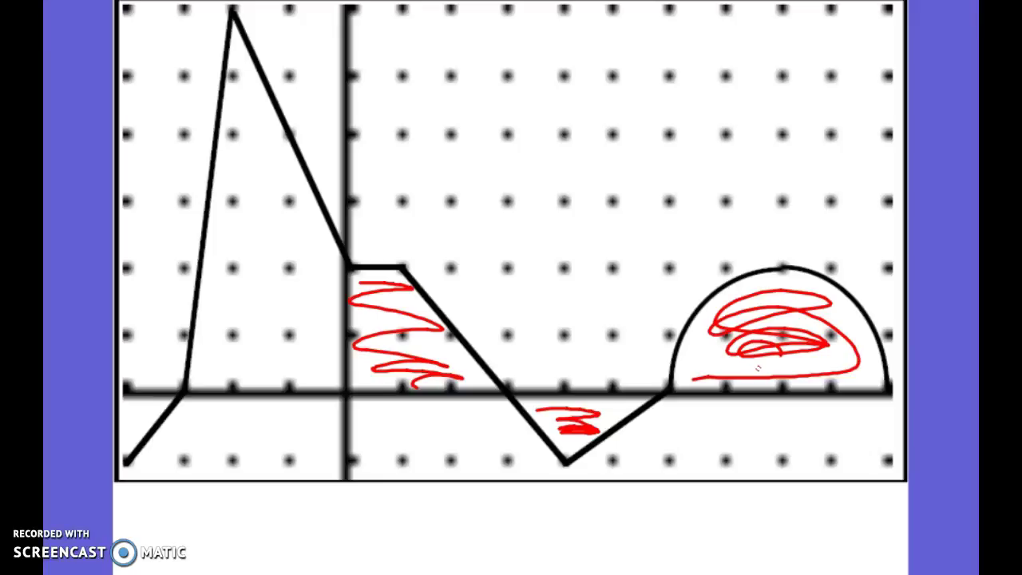
pyautogui.moveTo(512, 356); pyautogui.dragTo(509, 443)
pyautogui.moveTo(651, 342); pyautogui.dragTo(648, 468)
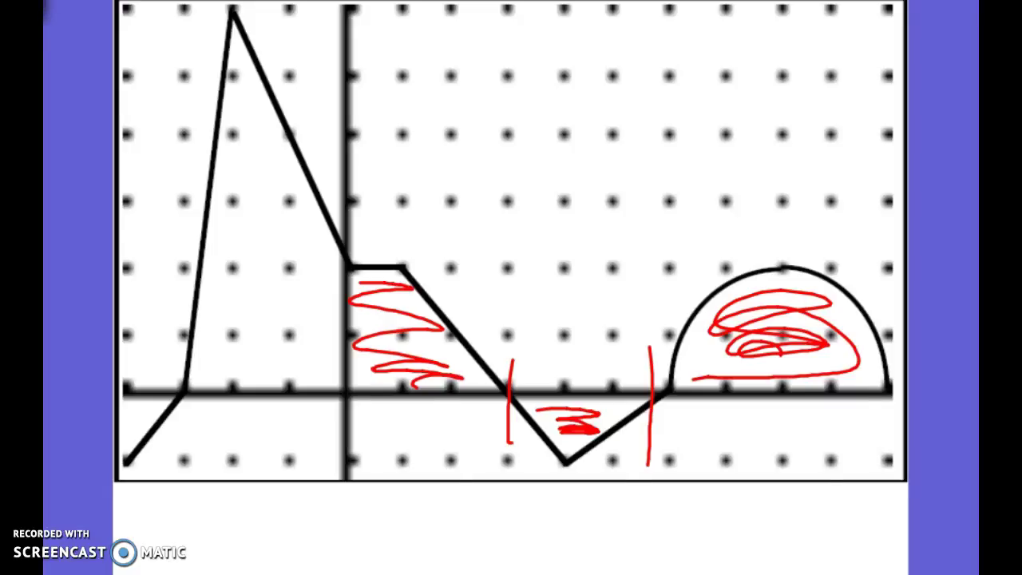
pyautogui.click(160, 1)
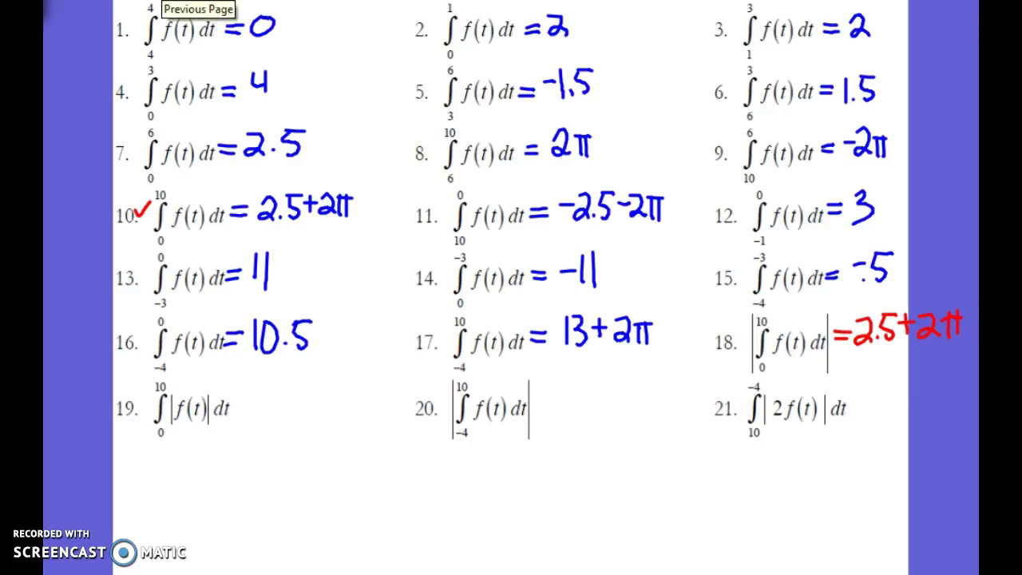
# Tick problems 4 and 5 and write =4+1.5 beside problem 19
pyautogui.moveTo(275, 71); pyautogui.dragTo(301, 66)
pyautogui.moveTo(244, 393)
pyautogui.mouseDown()
pyautogui.moveTo(259, 408)
pyautogui.moveTo(251, 429)
pyautogui.moveTo(239, 413)
pyautogui.moveTo(236, 422)
pyautogui.mouseUp()
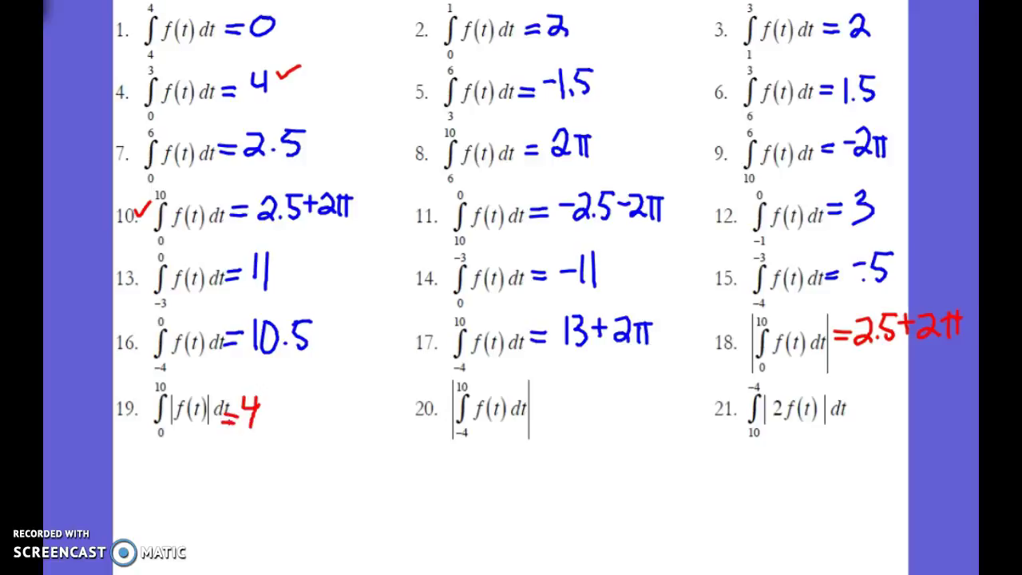
pyautogui.moveTo(417, 86); pyautogui.dragTo(442, 78)
pyautogui.moveTo(276, 399)
pyautogui.mouseDown()
pyautogui.moveTo(276, 429)
pyautogui.moveTo(286, 414)
pyautogui.mouseUp()
pyautogui.moveTo(297, 395); pyautogui.dragTo(297, 435)
pyautogui.click(317, 431)
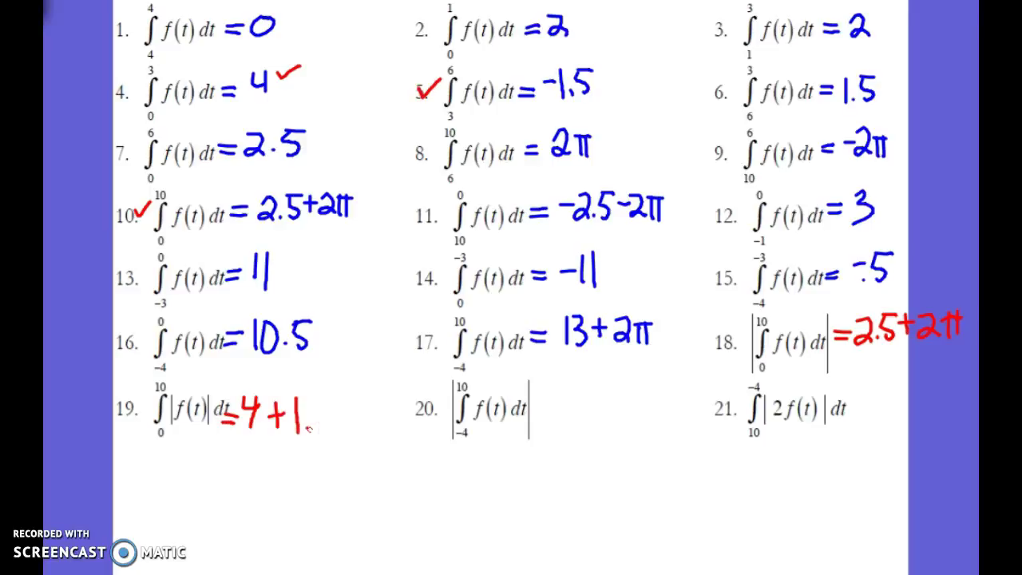
pyautogui.moveTo(320, 400)
pyautogui.mouseDown()
pyautogui.moveTo(329, 418)
pyautogui.moveTo(320, 436)
pyautogui.moveTo(341, 402)
pyautogui.mouseUp()
# Tick problem 8 and complete problem 19's working with +2π, then go to the graph page
pyautogui.moveTo(420, 151); pyautogui.dragTo(454, 144)
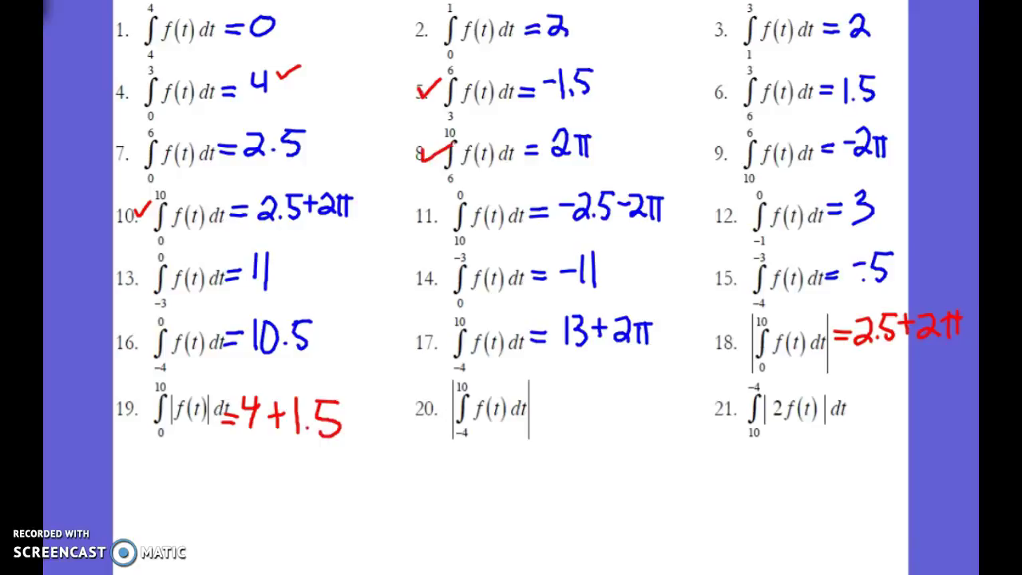
pyautogui.moveTo(353, 402); pyautogui.dragTo(354, 434)
pyautogui.moveTo(345, 417); pyautogui.dragTo(368, 415)
pyautogui.moveTo(369, 405)
pyautogui.mouseDown()
pyautogui.moveTo(375, 434)
pyautogui.moveTo(397, 432)
pyautogui.mouseUp()
pyautogui.moveTo(388, 413)
pyautogui.mouseDown()
pyautogui.moveTo(417, 406)
pyautogui.moveTo(399, 437)
pyautogui.moveTo(409, 444)
pyautogui.mouseUp()
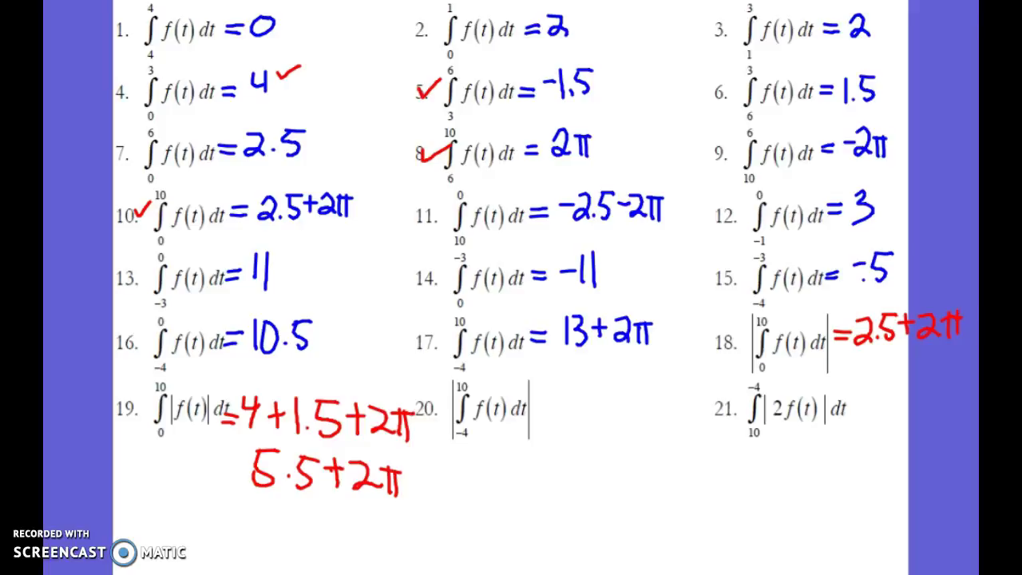
pyautogui.click(196, 0)
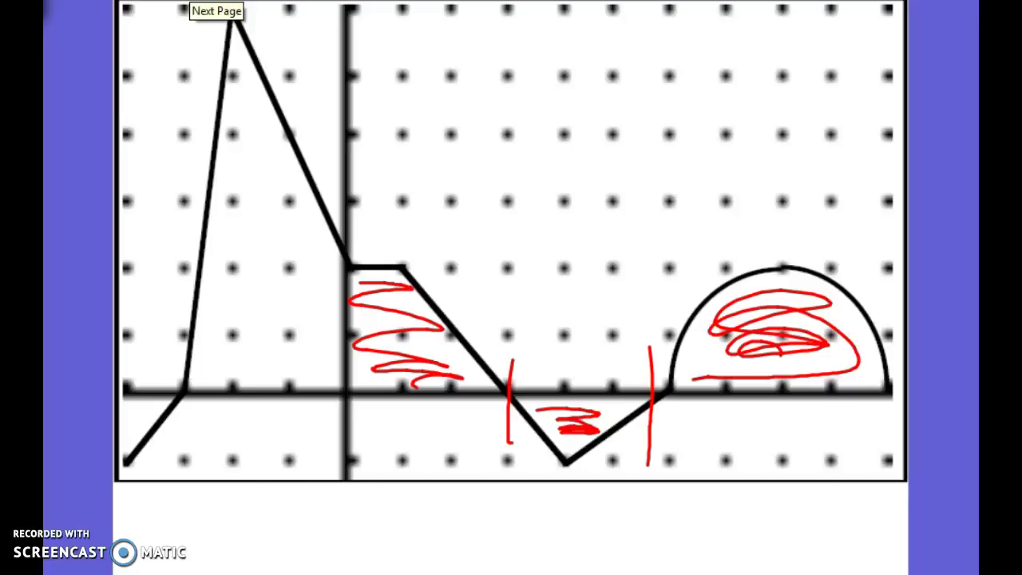
# Back on the worksheet, tick problem 17 and answer problem 20 as =13+2π
pyautogui.click(166, 0)
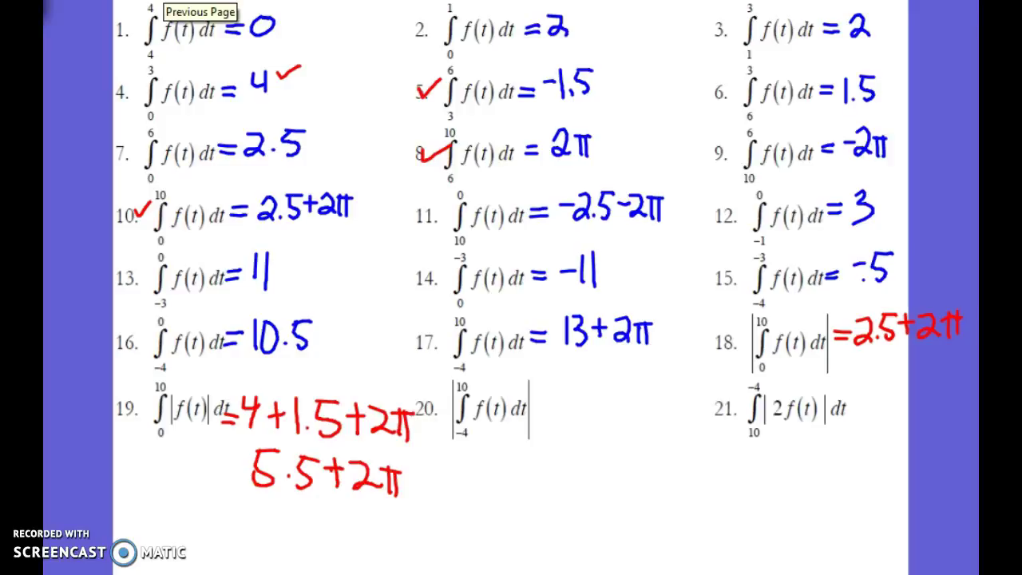
pyautogui.moveTo(429, 332); pyautogui.dragTo(465, 321)
pyautogui.moveTo(531, 403); pyautogui.dragTo(553, 402)
pyautogui.moveTo(533, 412)
pyautogui.mouseDown()
pyautogui.moveTo(571, 423)
pyautogui.moveTo(596, 406)
pyautogui.moveTo(582, 421)
pyautogui.mouseUp()
pyautogui.moveTo(607, 391); pyautogui.dragTo(609, 420)
pyautogui.moveTo(597, 401)
pyautogui.mouseDown()
pyautogui.moveTo(621, 400)
pyautogui.moveTo(646, 421)
pyautogui.moveTo(674, 400)
pyautogui.mouseUp()
pyautogui.moveTo(664, 394); pyautogui.dragTo(668, 430)
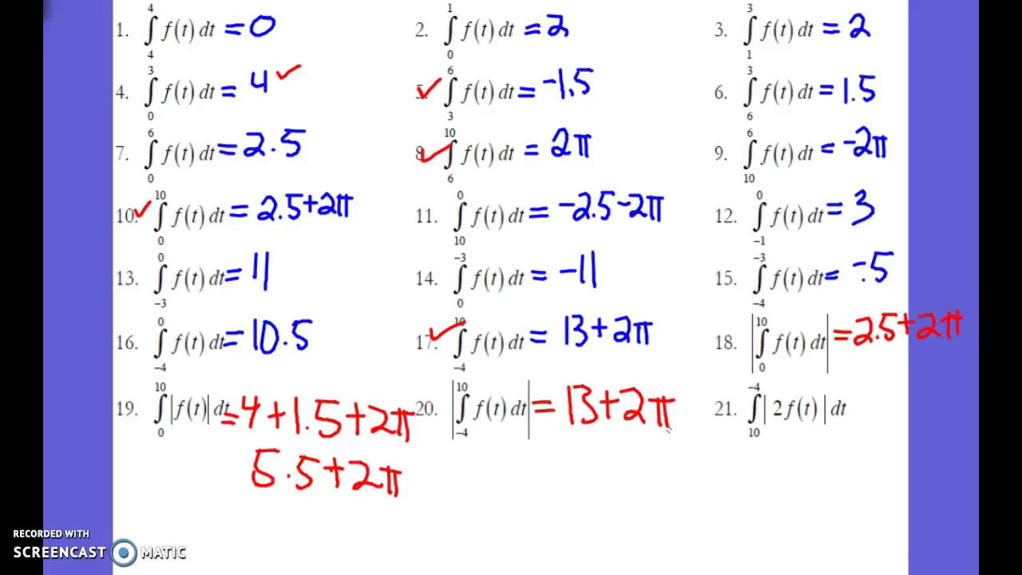
# Tick problems 15 and 13 and problem 19's 5.5+2π result, and open a parenthesis beside problem 21
pyautogui.moveTo(900, 259); pyautogui.dragTo(923, 247)
pyautogui.moveTo(276, 268); pyautogui.dragTo(303, 261)
pyautogui.moveTo(227, 478); pyautogui.dragTo(248, 453)
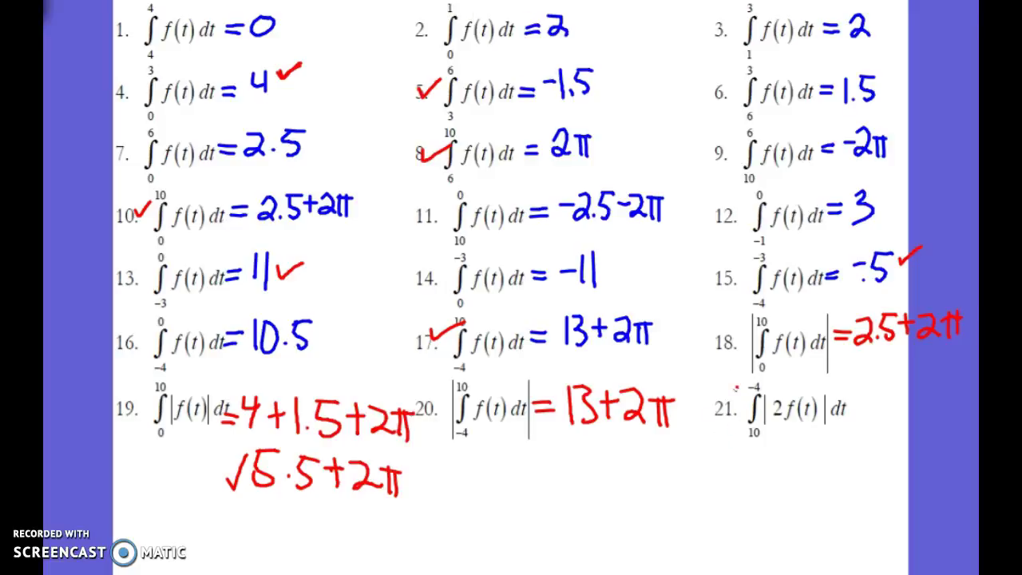
pyautogui.moveTo(737, 388)
pyautogui.mouseDown()
pyautogui.moveTo(715, 435)
pyautogui.moveTo(732, 446)
pyautogui.mouseUp()
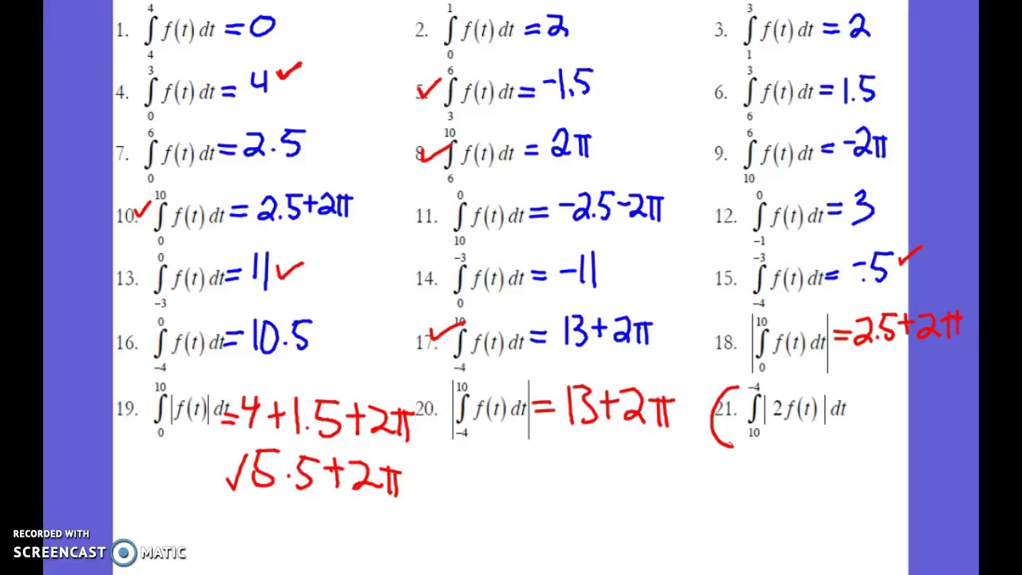
# On the graph page, shade the lower-left triangle and outline the tall triangle in red, then return
pyautogui.press('pageup')
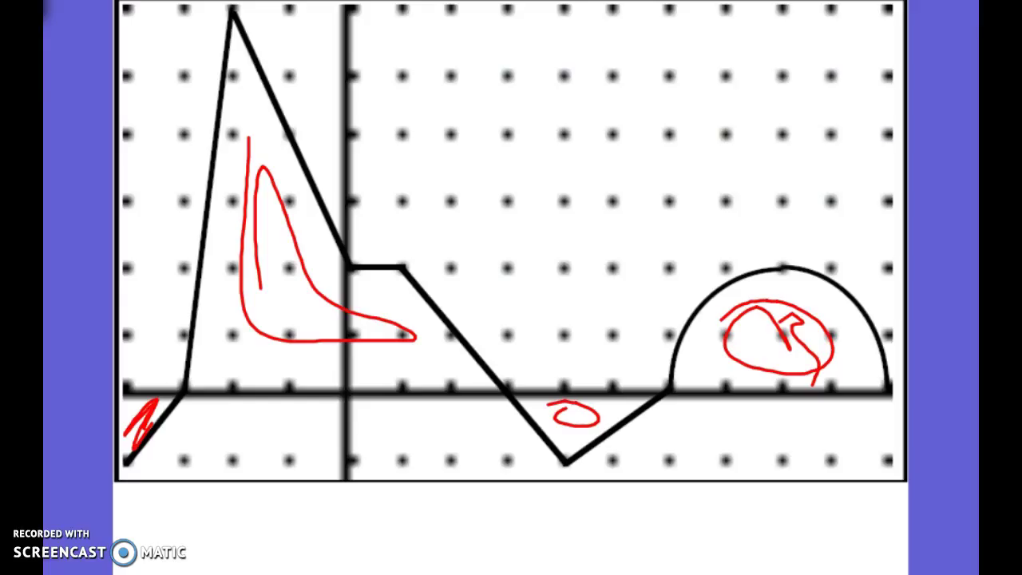
pyautogui.moveTo(160, 400)
pyautogui.mouseDown()
pyautogui.moveTo(127, 441)
pyautogui.moveTo(126, 404)
pyautogui.moveTo(127, 435)
pyautogui.moveTo(160, 407)
pyautogui.mouseUp()
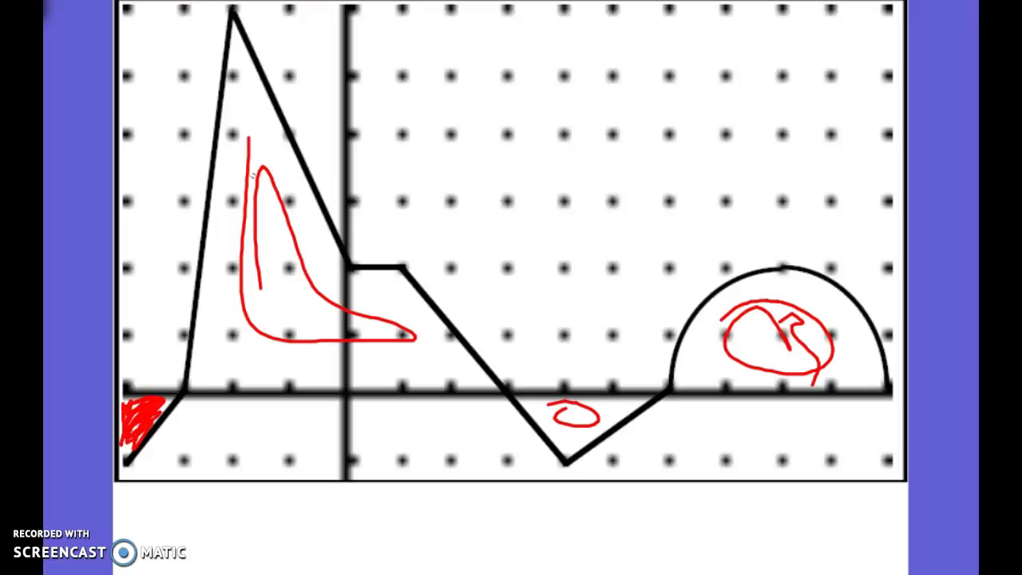
pyautogui.moveTo(252, 174)
pyautogui.mouseDown()
pyautogui.moveTo(268, 340)
pyautogui.moveTo(372, 352)
pyautogui.moveTo(299, 371)
pyautogui.moveTo(326, 369)
pyautogui.mouseUp()
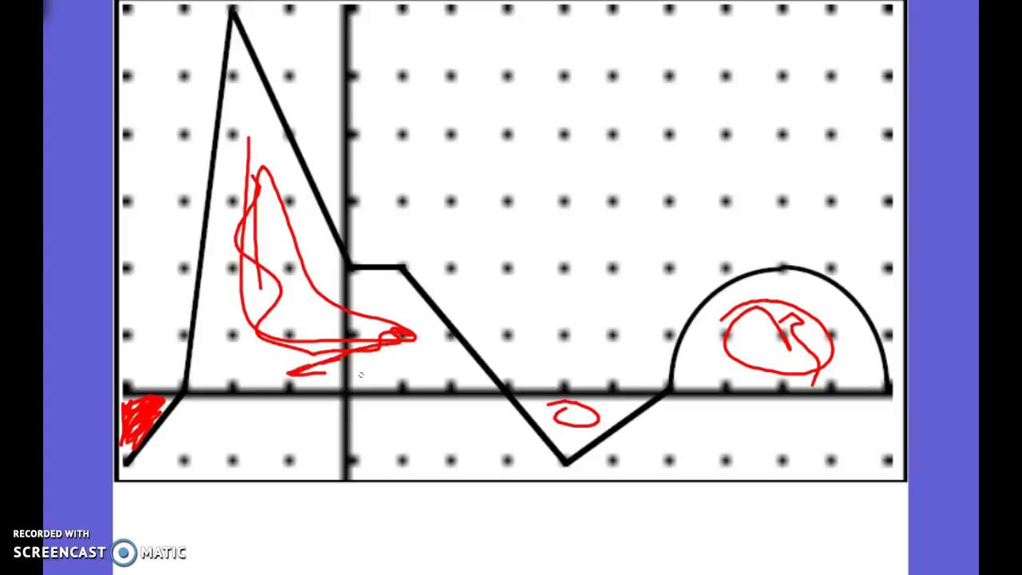
pyautogui.press('pageup')
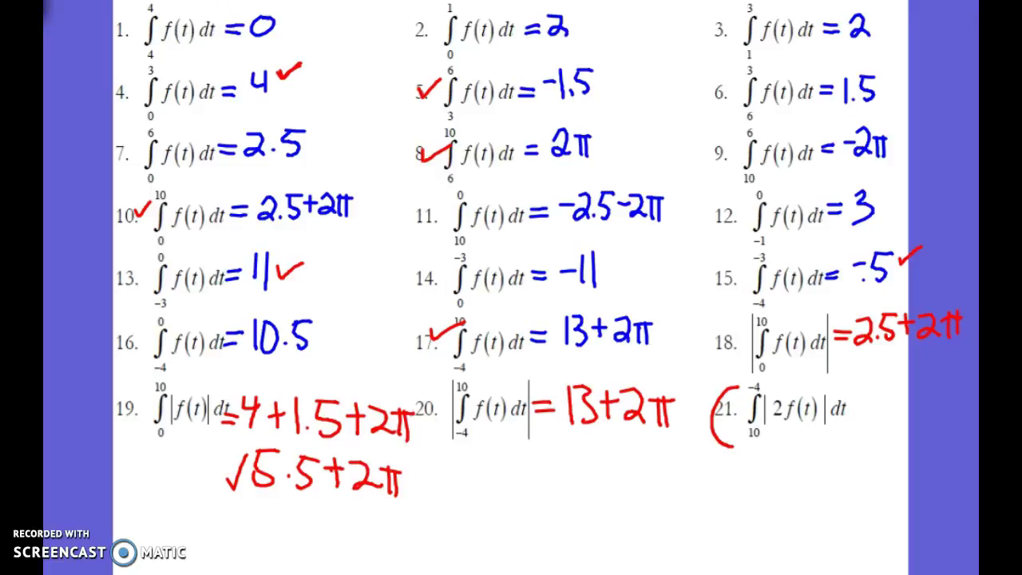
# Bolden the ticks on problems 15 and 13, write .5+11 under problem 21, and check problem 19's result
pyautogui.moveTo(896, 247)
pyautogui.mouseDown()
pyautogui.moveTo(902, 266)
pyautogui.moveTo(927, 238)
pyautogui.mouseUp()
pyautogui.click(726, 488)
pyautogui.moveTo(737, 462)
pyautogui.mouseDown()
pyautogui.moveTo(747, 479)
pyautogui.moveTo(738, 492)
pyautogui.mouseUp()
pyautogui.moveTo(737, 462); pyautogui.dragTo(752, 460)
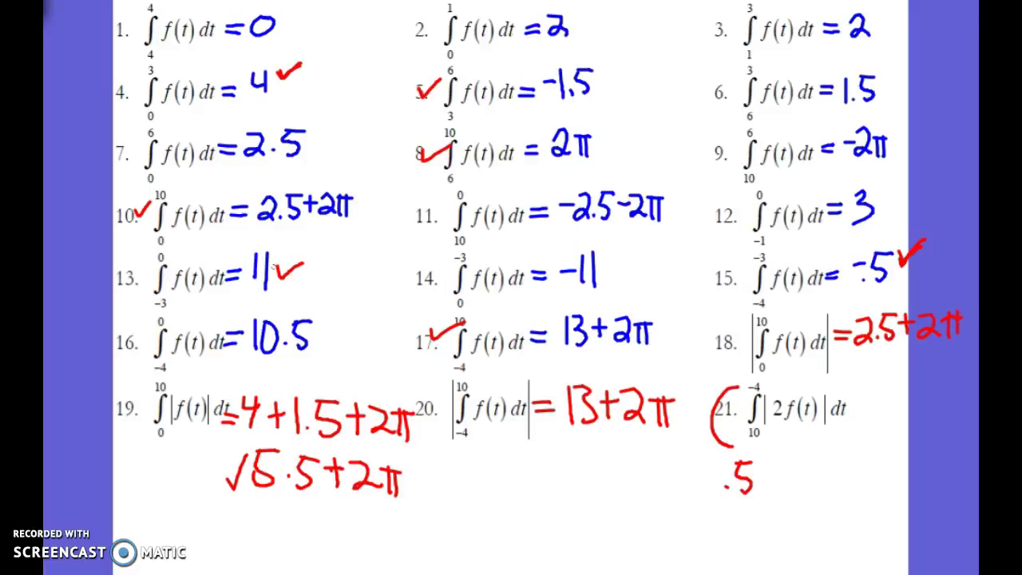
pyautogui.moveTo(272, 268); pyautogui.dragTo(307, 258)
pyautogui.moveTo(770, 457); pyautogui.dragTo(768, 482)
pyautogui.moveTo(758, 470)
pyautogui.mouseDown()
pyautogui.moveTo(780, 467)
pyautogui.moveTo(786, 488)
pyautogui.mouseUp()
pyautogui.moveTo(798, 453); pyautogui.dragTo(796, 491)
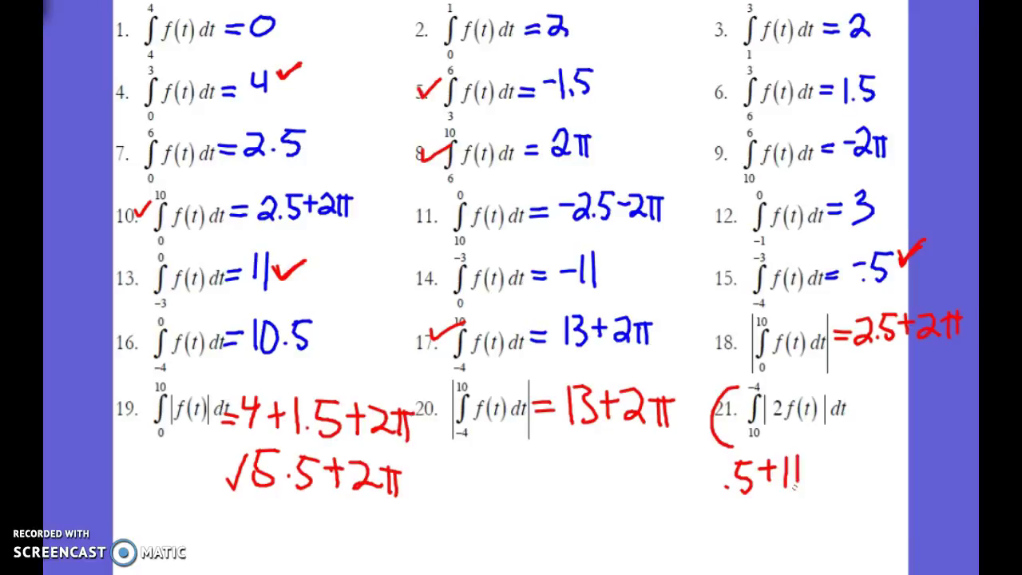
pyautogui.moveTo(214, 479)
pyautogui.mouseDown()
pyautogui.moveTo(224, 488)
pyautogui.moveTo(250, 446)
pyautogui.moveTo(229, 484)
pyautogui.moveTo(226, 474)
pyautogui.mouseUp()
# Extend problem 21's sum to .5+11+5.5+2π and rewrite it as 2(17+2π)
pyautogui.moveTo(813, 452)
pyautogui.mouseDown()
pyautogui.moveTo(815, 479)
pyautogui.moveTo(831, 449)
pyautogui.moveTo(830, 476)
pyautogui.moveTo(830, 450)
pyautogui.moveTo(849, 456)
pyautogui.moveTo(849, 471)
pyautogui.moveTo(858, 458)
pyautogui.moveTo(864, 478)
pyautogui.moveTo(875, 450)
pyautogui.mouseUp()
pyautogui.click(849, 473)
pyautogui.moveTo(883, 445)
pyautogui.mouseDown()
pyautogui.moveTo(882, 477)
pyautogui.moveTo(899, 456)
pyautogui.moveTo(914, 478)
pyautogui.moveTo(939, 452)
pyautogui.mouseUp()
pyautogui.moveTo(923, 459); pyautogui.dragTo(931, 480)
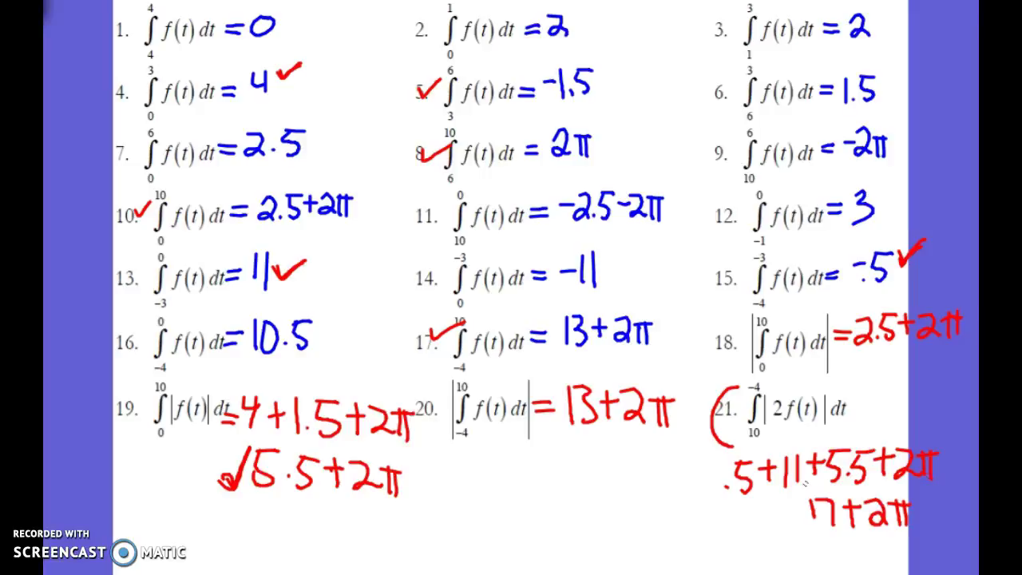
pyautogui.moveTo(808, 482); pyautogui.dragTo(806, 532)
pyautogui.moveTo(914, 488); pyautogui.dragTo(918, 535)
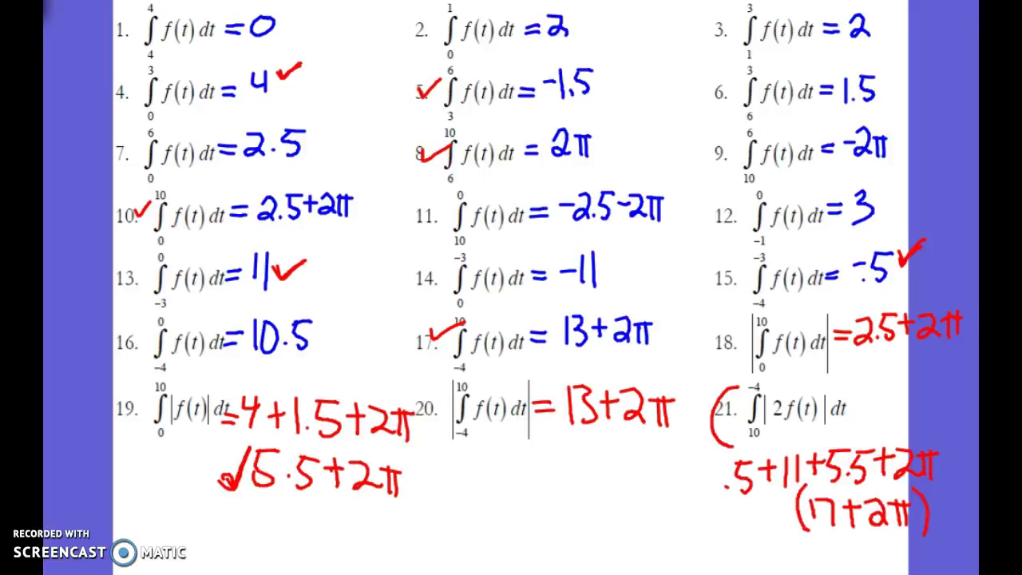
pyautogui.moveTo(782, 390)
pyautogui.mouseDown()
pyautogui.moveTo(763, 411)
pyautogui.moveTo(789, 391)
pyautogui.mouseUp()
pyautogui.moveTo(771, 503)
pyautogui.mouseDown()
pyautogui.moveTo(796, 526)
pyautogui.moveTo(788, 556)
pyautogui.moveTo(804, 538)
pyautogui.moveTo(818, 543)
pyautogui.mouseUp()
# Write 34+4π, negate it as -(34+4π) for the reversed limits, and give the final answer -34-4π
pyautogui.moveTo(813, 530)
pyautogui.mouseDown()
pyautogui.moveTo(815, 556)
pyautogui.moveTo(830, 540)
pyautogui.moveTo(832, 554)
pyautogui.moveTo(856, 543)
pyautogui.moveTo(855, 554)
pyautogui.moveTo(877, 533)
pyautogui.mouseUp()
pyautogui.moveTo(862, 533); pyautogui.dragTo(861, 556)
pyautogui.moveTo(870, 534); pyautogui.dragTo(869, 560)
pyautogui.moveTo(756, 374)
pyautogui.mouseDown()
pyautogui.moveTo(736, 391)
pyautogui.moveTo(759, 377)
pyautogui.mouseUp()
pyautogui.moveTo(755, 421)
pyautogui.mouseDown()
pyautogui.moveTo(739, 441)
pyautogui.moveTo(760, 423)
pyautogui.mouseUp()
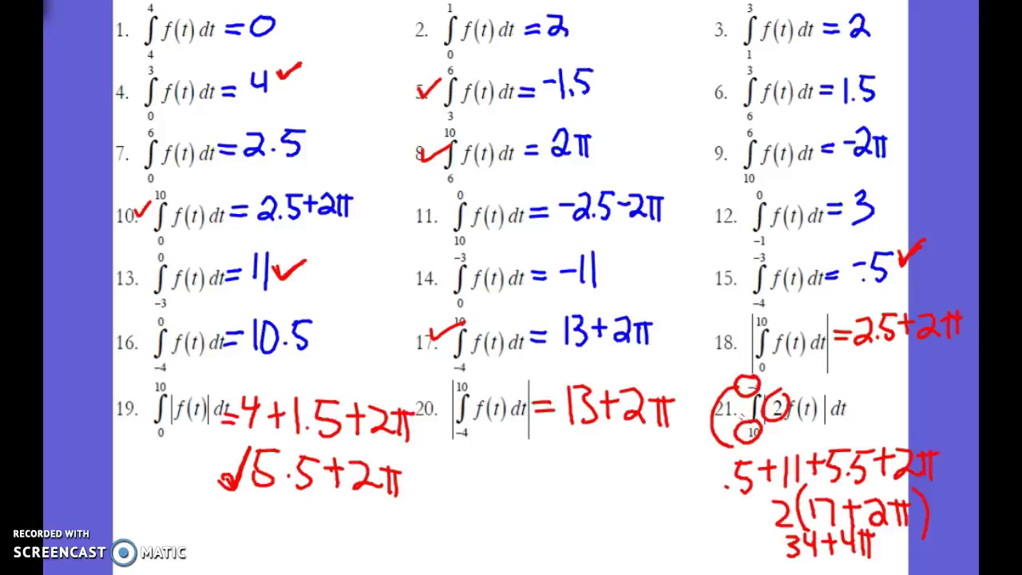
pyautogui.moveTo(773, 523); pyautogui.dragTo(772, 559)
pyautogui.moveTo(881, 524); pyautogui.dragTo(880, 563)
pyautogui.moveTo(741, 534); pyautogui.dragTo(765, 529)
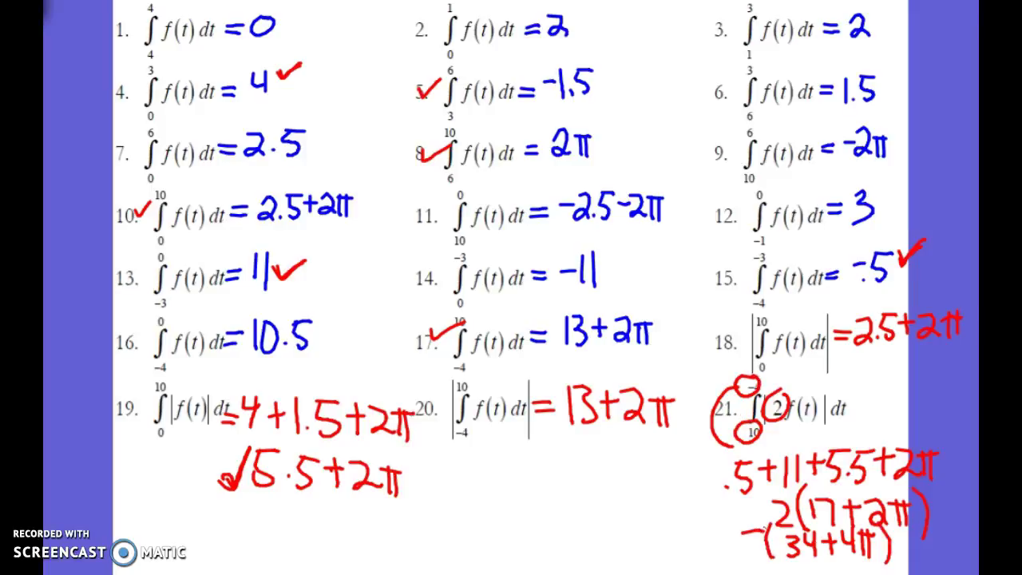
pyautogui.moveTo(569, 525); pyautogui.dragTo(600, 524)
pyautogui.moveTo(601, 508)
pyautogui.mouseDown()
pyautogui.moveTo(615, 519)
pyautogui.moveTo(605, 543)
pyautogui.moveTo(632, 521)
pyautogui.moveTo(636, 543)
pyautogui.mouseUp()
pyautogui.moveTo(639, 520)
pyautogui.mouseDown()
pyautogui.moveTo(672, 503)
pyautogui.moveTo(675, 540)
pyautogui.mouseUp()
pyautogui.moveTo(681, 516)
pyautogui.mouseDown()
pyautogui.moveTo(700, 513)
pyautogui.moveTo(693, 540)
pyautogui.mouseUp()
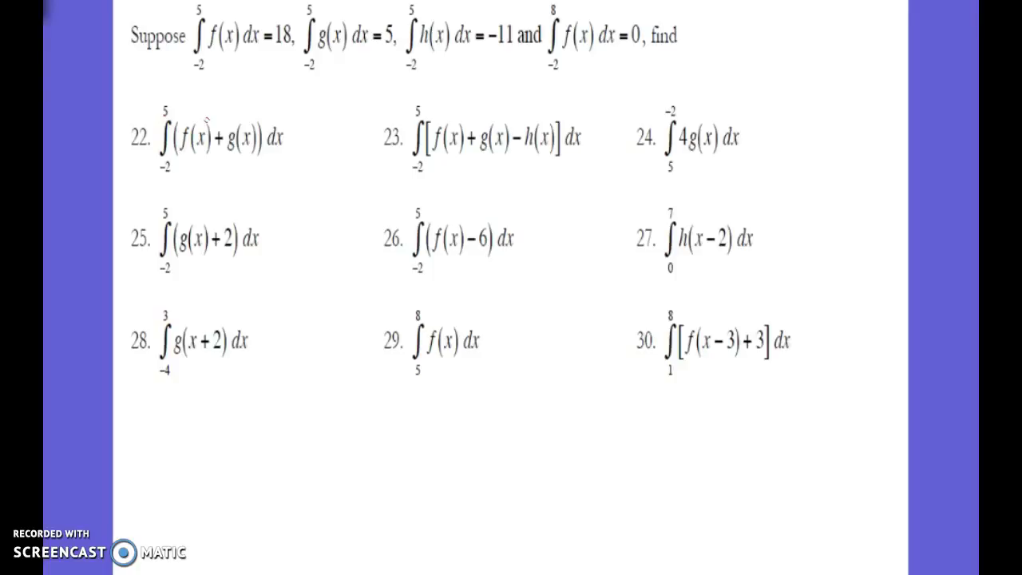
# Answer problem 22 as 18+5=23, with arrows to the f and g integral values
pyautogui.moveTo(199, 122); pyautogui.dragTo(279, 42)
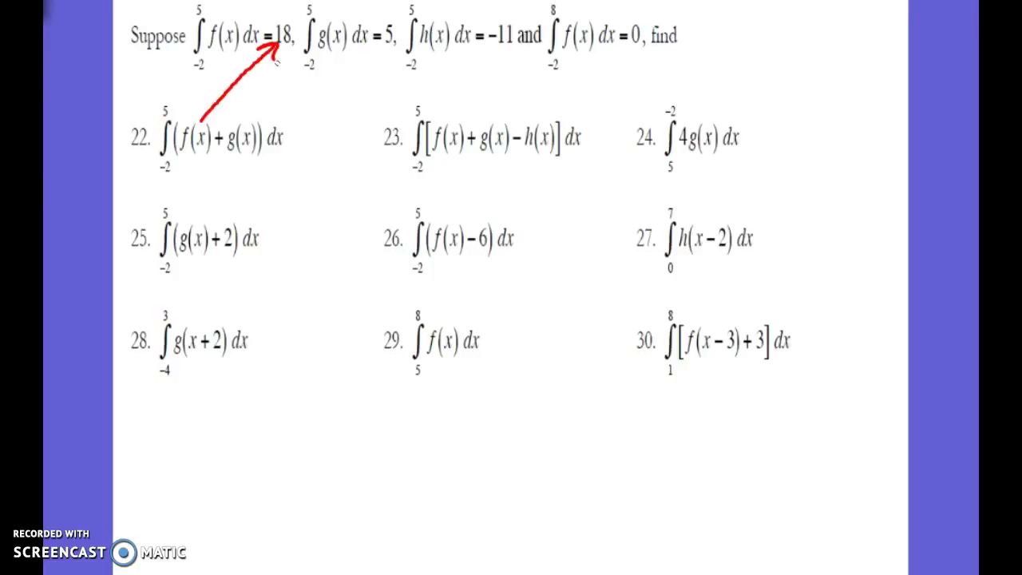
pyautogui.moveTo(183, 158); pyautogui.dragTo(182, 181)
pyautogui.moveTo(189, 161); pyautogui.dragTo(192, 182)
pyautogui.moveTo(217, 157); pyautogui.dragTo(216, 181)
pyautogui.moveTo(206, 170); pyautogui.dragTo(226, 169)
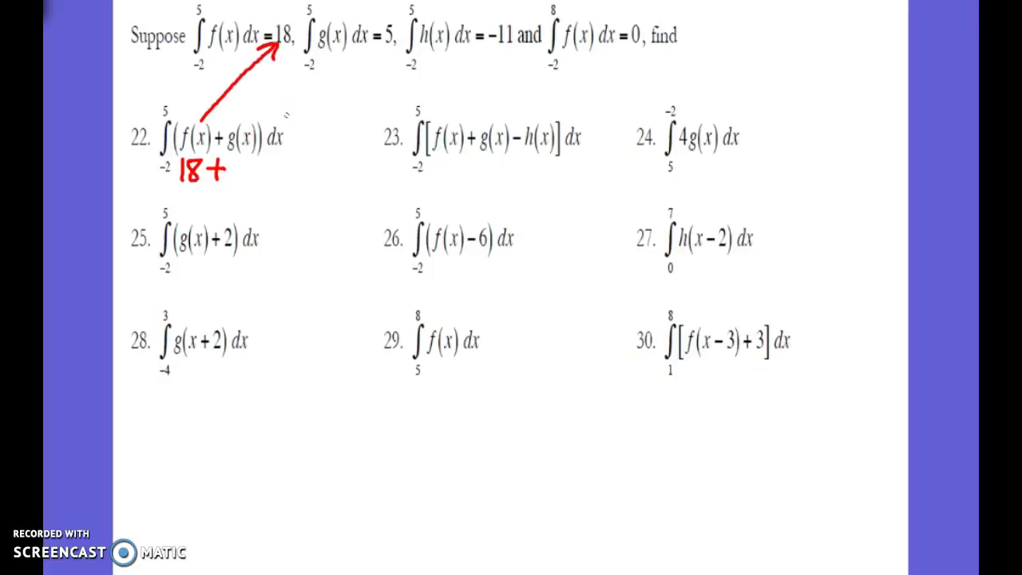
pyautogui.moveTo(277, 113)
pyautogui.mouseDown()
pyautogui.moveTo(379, 53)
pyautogui.moveTo(369, 74)
pyautogui.mouseUp()
pyautogui.moveTo(237, 159)
pyautogui.mouseDown()
pyautogui.moveTo(232, 182)
pyautogui.moveTo(251, 157)
pyautogui.moveTo(265, 164)
pyautogui.mouseUp()
pyautogui.moveTo(260, 171); pyautogui.dragTo(276, 162)
pyautogui.moveTo(258, 172)
pyautogui.mouseDown()
pyautogui.moveTo(289, 156)
pyautogui.moveTo(301, 179)
pyautogui.moveTo(313, 176)
pyautogui.moveTo(302, 182)
pyautogui.mouseUp()
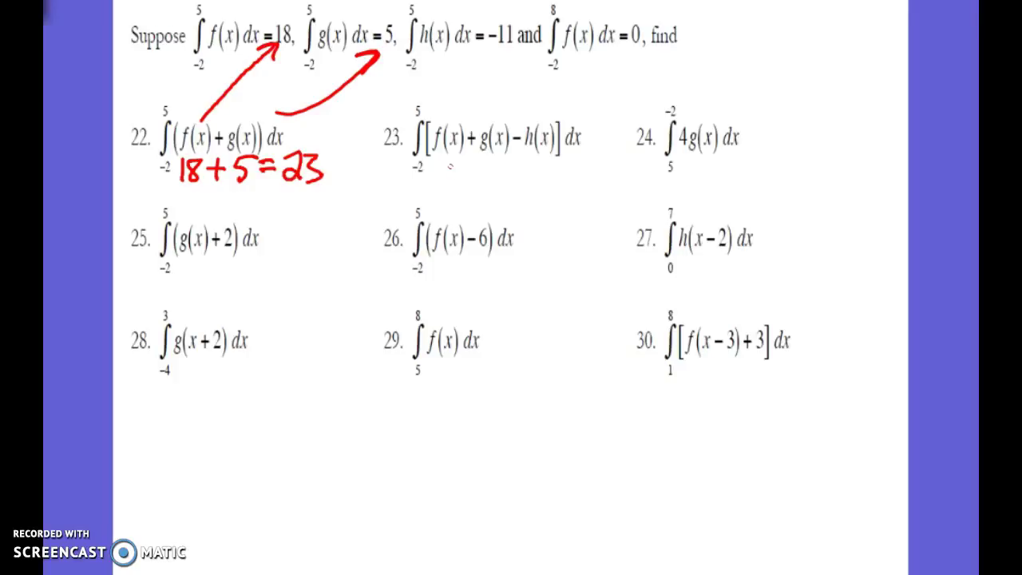
# Write 18+5-(-11) and the result 34 under problem 23
pyautogui.moveTo(445, 161)
pyautogui.mouseDown()
pyautogui.moveTo(443, 183)
pyautogui.moveTo(460, 165)
pyautogui.moveTo(474, 185)
pyautogui.moveTo(480, 169)
pyautogui.mouseUp()
pyautogui.moveTo(487, 158)
pyautogui.mouseDown()
pyautogui.moveTo(486, 185)
pyautogui.moveTo(506, 160)
pyautogui.moveTo(535, 184)
pyautogui.moveTo(552, 170)
pyautogui.mouseUp()
pyautogui.moveTo(556, 159)
pyautogui.mouseDown()
pyautogui.moveTo(555, 182)
pyautogui.moveTo(569, 188)
pyautogui.mouseUp()
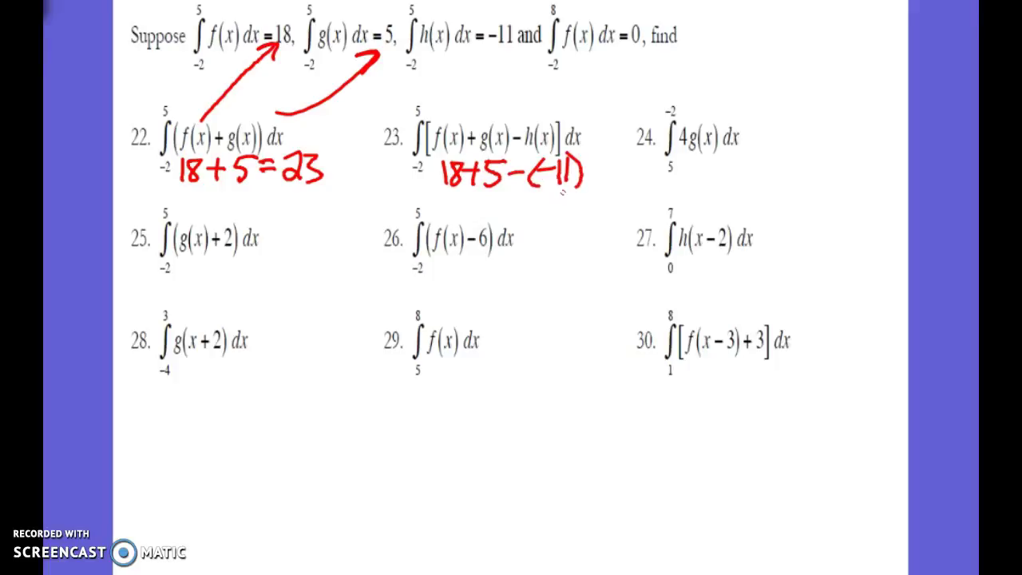
pyautogui.moveTo(493, 190)
pyautogui.mouseDown()
pyautogui.moveTo(497, 210)
pyautogui.moveTo(524, 199)
pyautogui.moveTo(519, 213)
pyautogui.mouseUp()
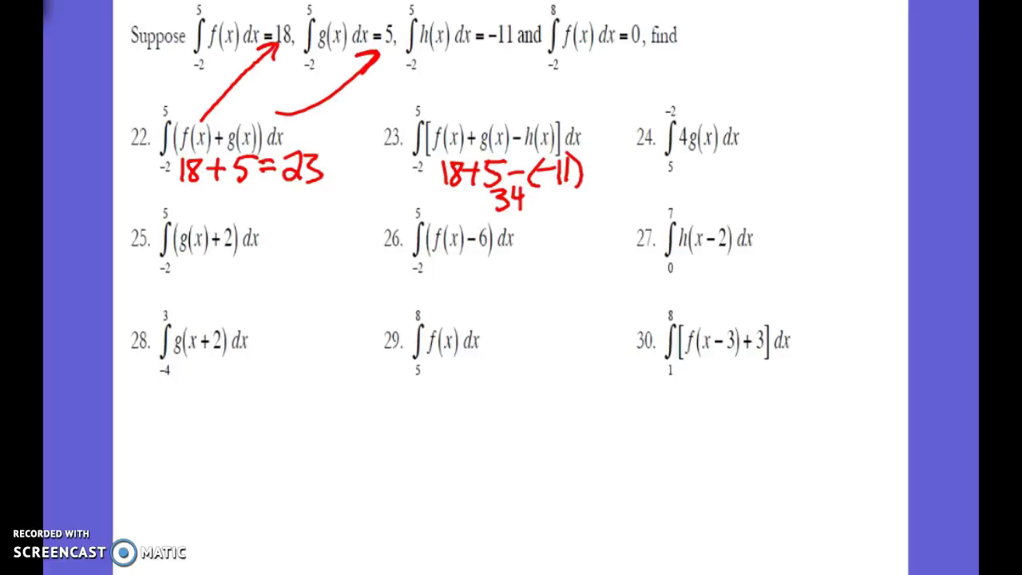
# Start problem 24 as 4(-5)=, with an arrow linking its swapped limits
pyautogui.moveTo(686, 119); pyautogui.dragTo(710, 84)
pyautogui.moveTo(717, 67)
pyautogui.mouseDown()
pyautogui.moveTo(722, 86)
pyautogui.moveTo(735, 85)
pyautogui.mouseUp()
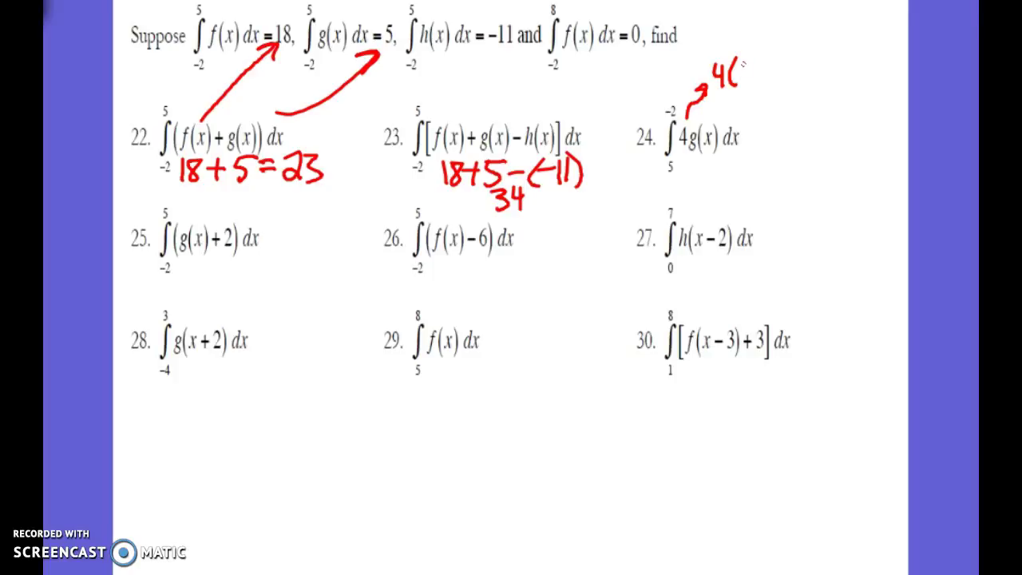
pyautogui.moveTo(739, 64)
pyautogui.mouseDown()
pyautogui.moveTo(737, 84)
pyautogui.moveTo(752, 61)
pyautogui.moveTo(758, 84)
pyautogui.mouseUp()
pyautogui.moveTo(682, 100)
pyautogui.mouseDown()
pyautogui.moveTo(662, 120)
pyautogui.moveTo(656, 104)
pyautogui.moveTo(663, 172)
pyautogui.moveTo(677, 164)
pyautogui.mouseUp()
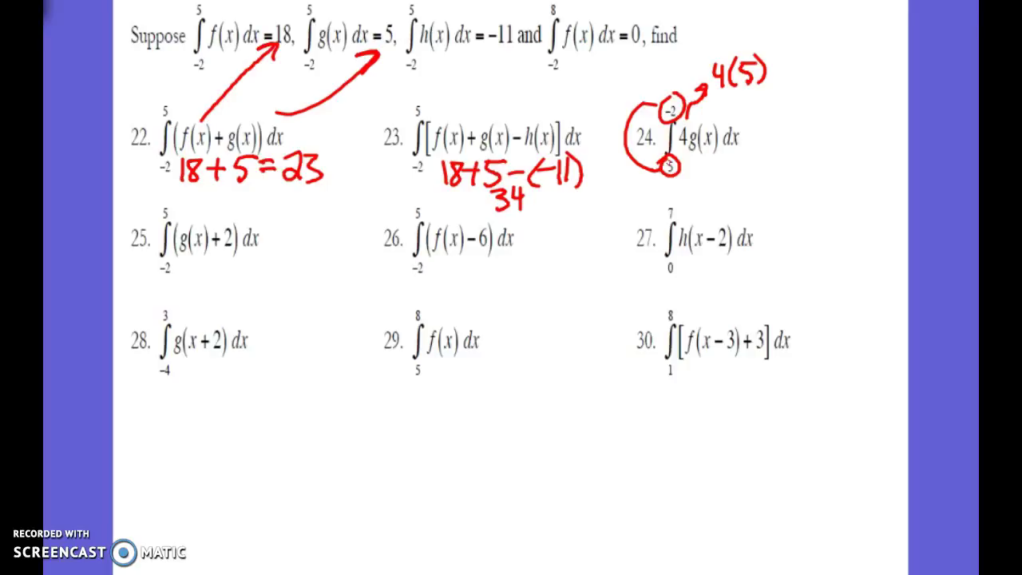
pyautogui.moveTo(733, 73); pyautogui.dragTo(741, 76)
pyautogui.moveTo(751, 133); pyautogui.dragTo(768, 132)
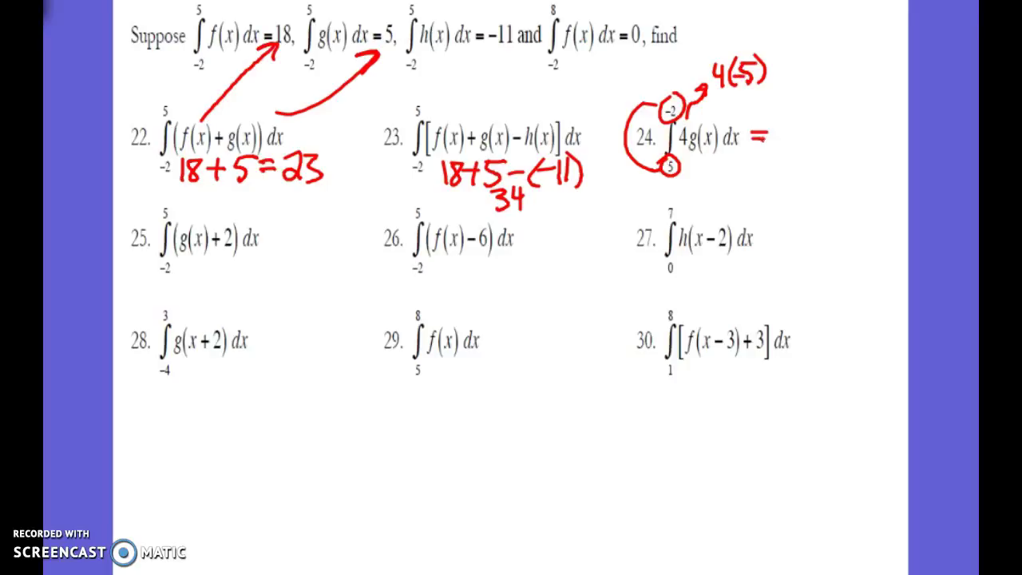